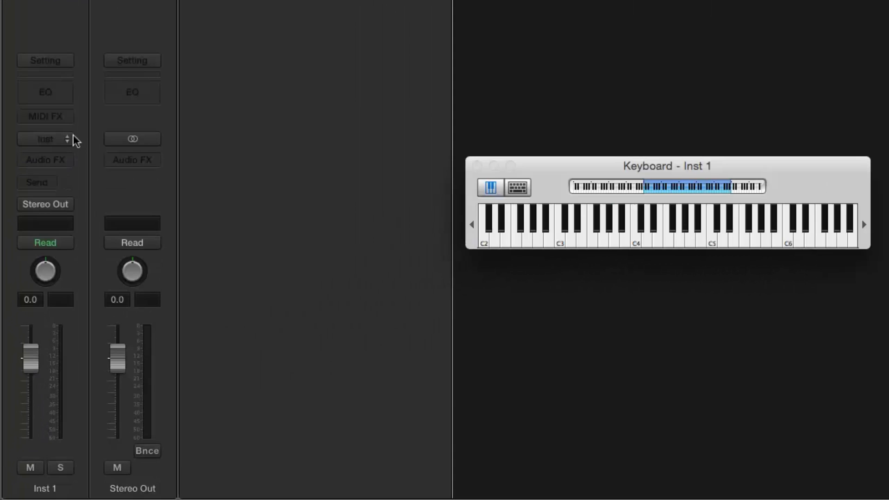
Step: Load the Native Instruments Reaktor5 plug-in in stereo on the Inst 1 channel
{"action": "left_click", "coordinate": [74, 140]}
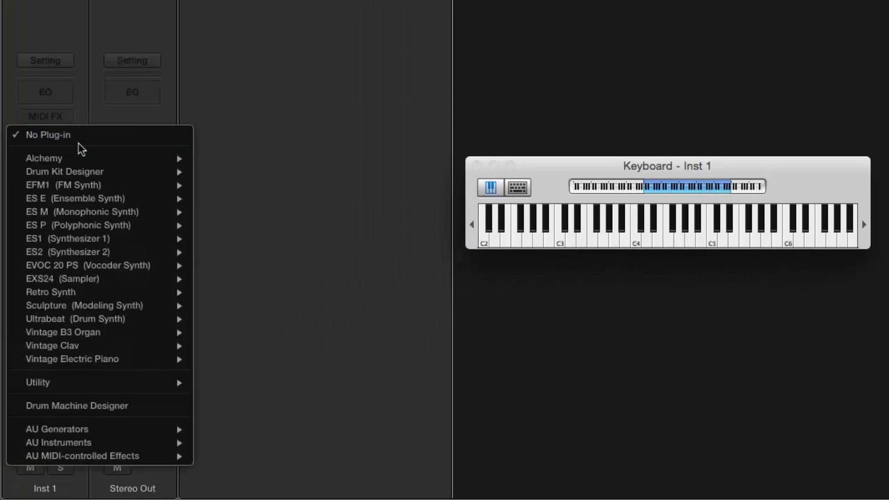
{"action": "mouse_move", "coordinate": [86, 443]}
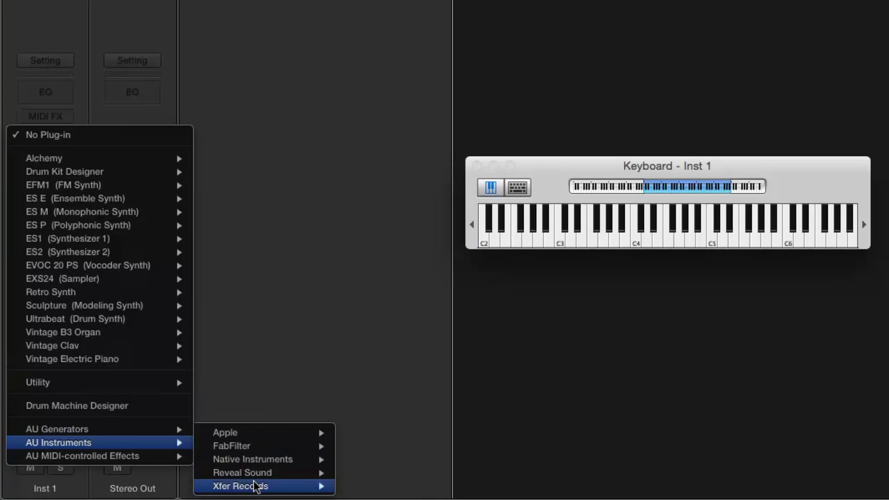
{"action": "mouse_move", "coordinate": [319, 460]}
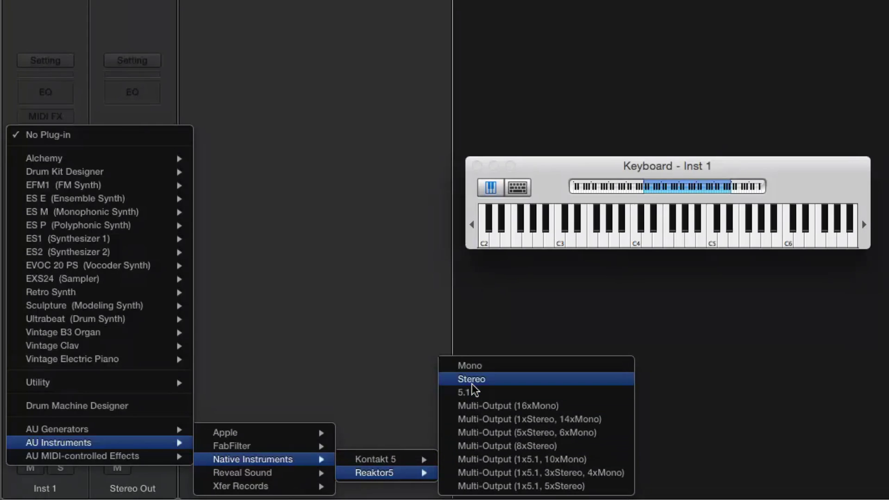
{"action": "left_click", "coordinate": [472, 380]}
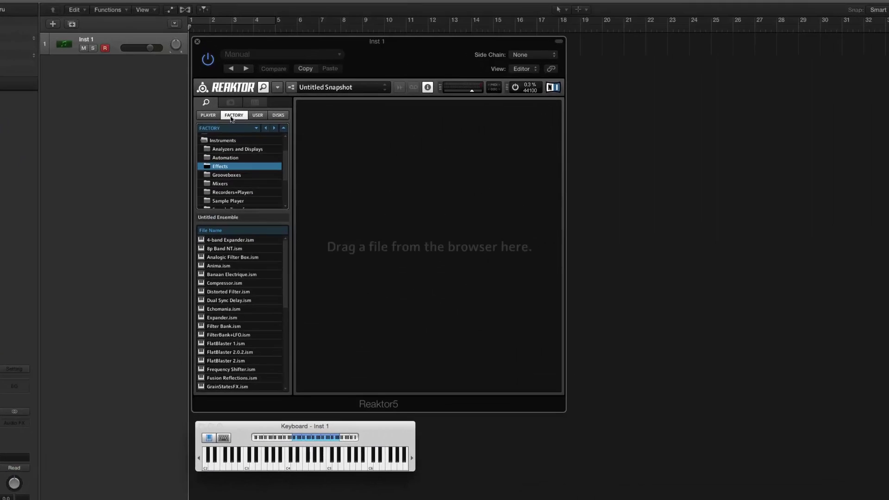
Step: Look through the Player and Factory libraries and show the Factory library's top-level folders
{"action": "left_click", "coordinate": [208, 115]}
{"action": "left_click", "coordinate": [234, 115]}
{"action": "left_click", "coordinate": [214, 128]}
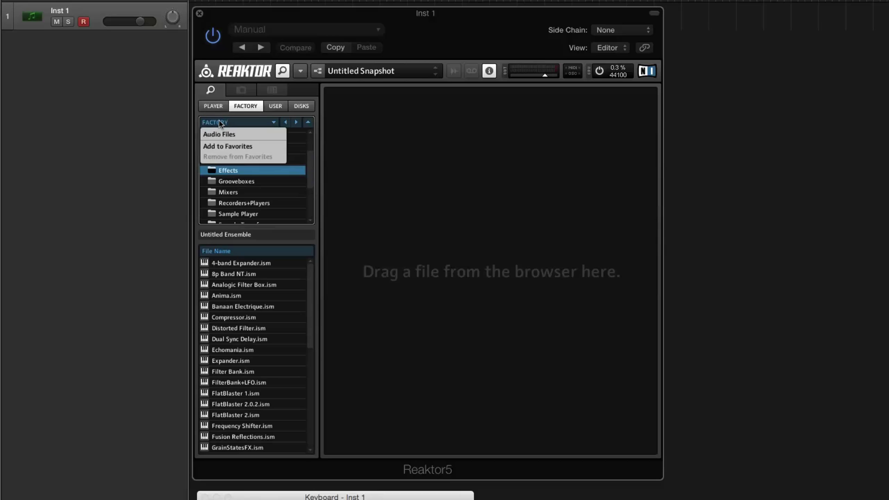
{"action": "left_click", "coordinate": [236, 103]}
{"action": "scroll", "coordinate": [229, 131], "scroll_direction": "up", "scroll_amount": 4}
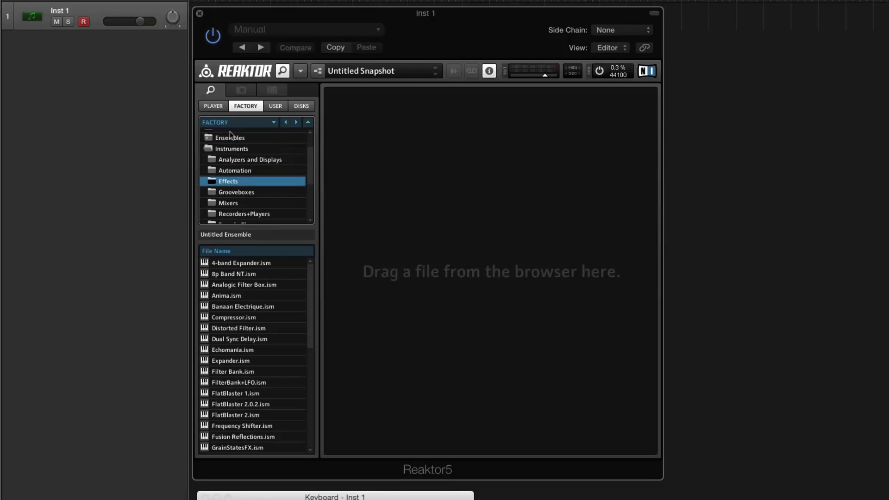
{"action": "left_click", "coordinate": [220, 134]}
{"action": "left_click", "coordinate": [219, 134]}
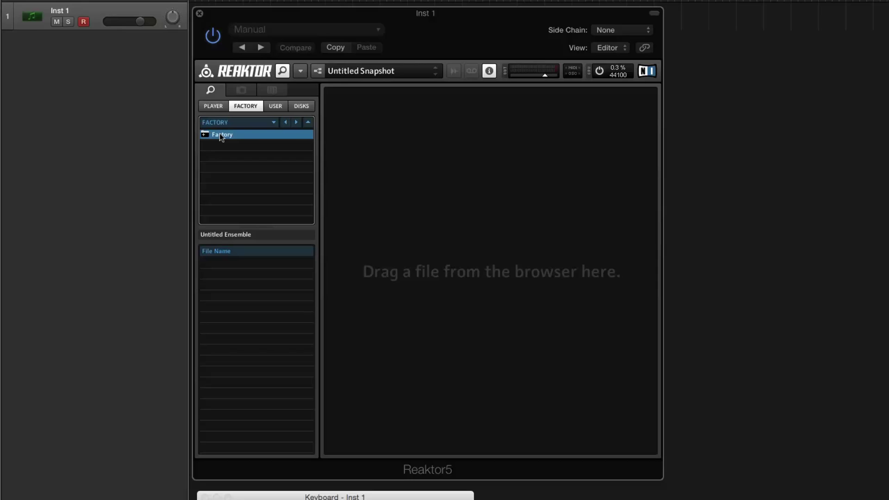
{"action": "left_click", "coordinate": [219, 104]}
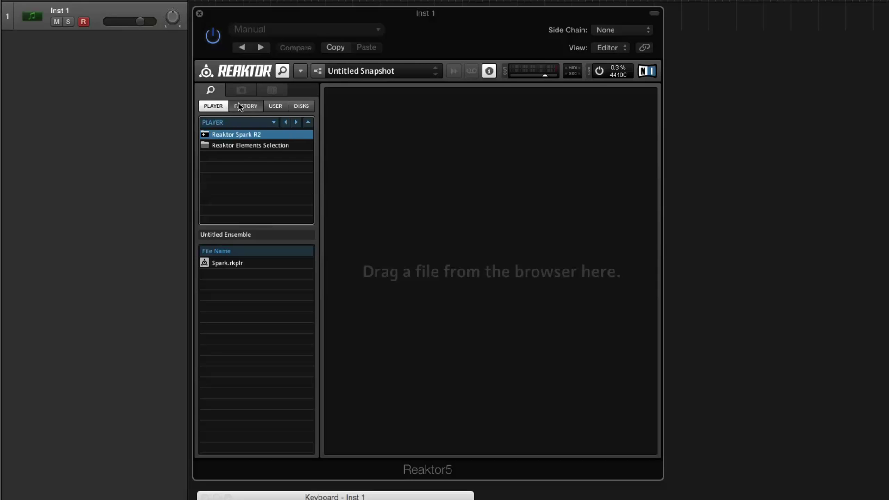
{"action": "left_click", "coordinate": [235, 106]}
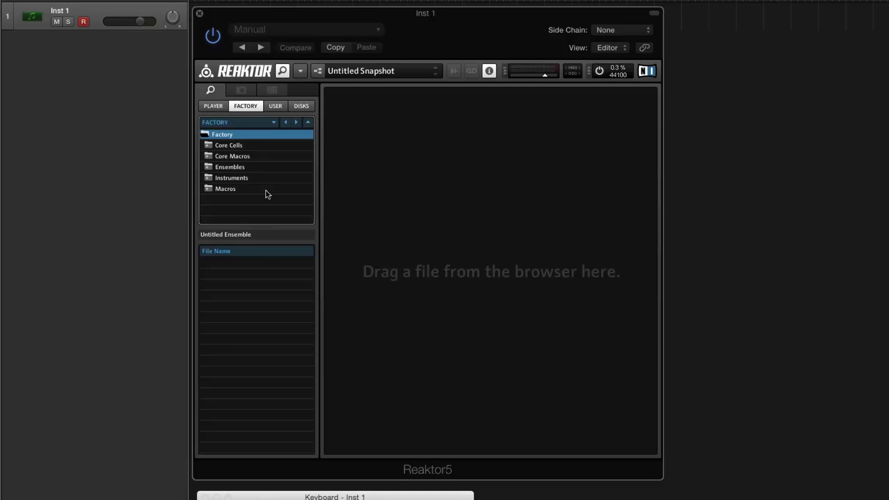
{"action": "left_click", "coordinate": [488, 73]}
{"action": "left_click", "coordinate": [488, 73]}
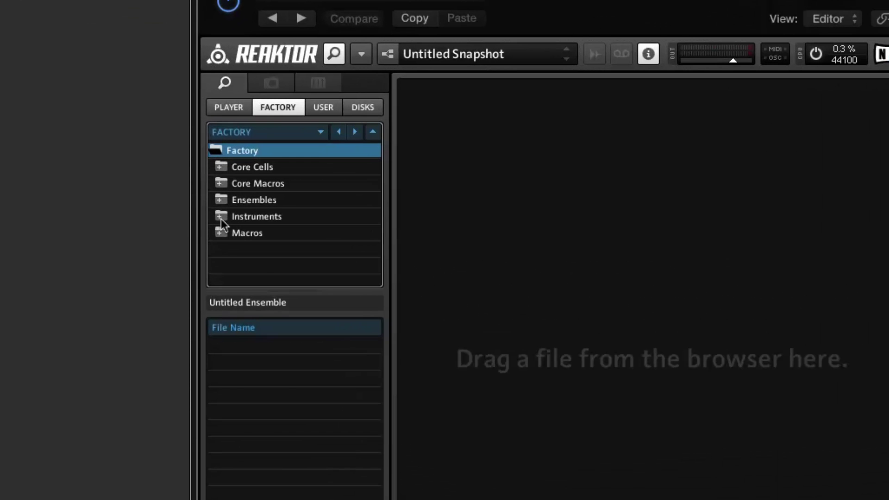
Step: Add Green Matrix.ism from the Factory Instruments Synthesizers folder to the ensemble structure and place it below the In ports
{"action": "left_click", "coordinate": [221, 219]}
{"action": "scroll", "coordinate": [265, 226], "scroll_direction": "down", "scroll_amount": 3}
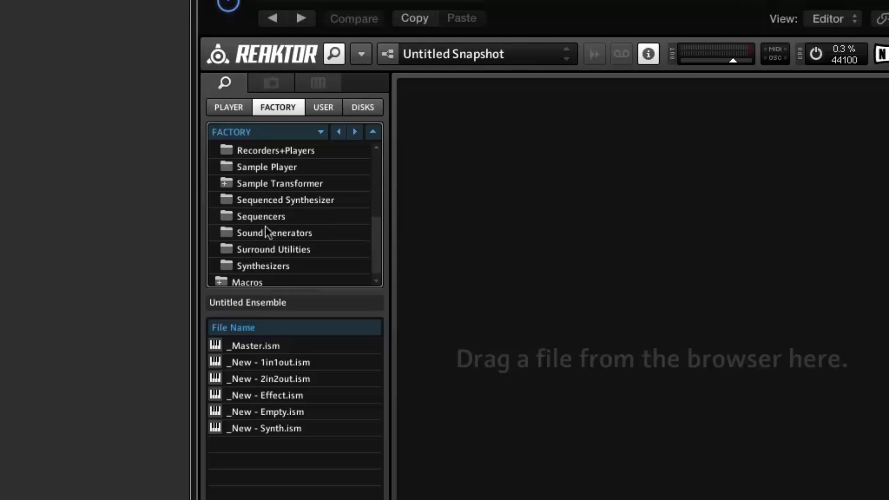
{"action": "scroll", "coordinate": [266, 226], "scroll_direction": "down", "scroll_amount": 1}
{"action": "left_click", "coordinate": [256, 264]}
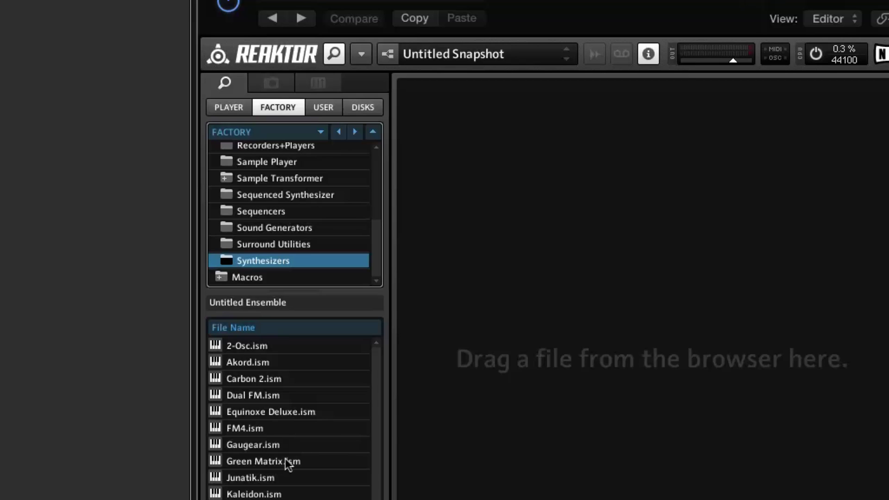
{"action": "left_click_drag", "start_coordinate": [285, 458], "coordinate": [599, 260]}
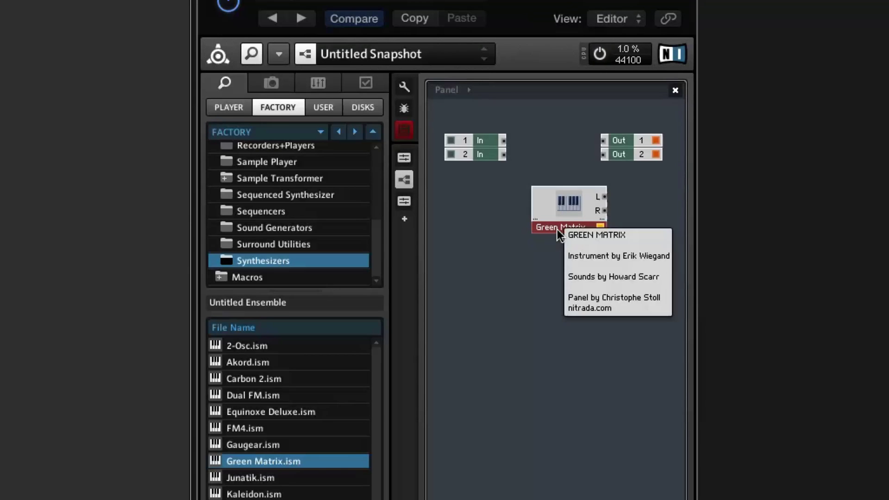
{"action": "left_click_drag", "start_coordinate": [557, 230], "coordinate": [494, 235]}
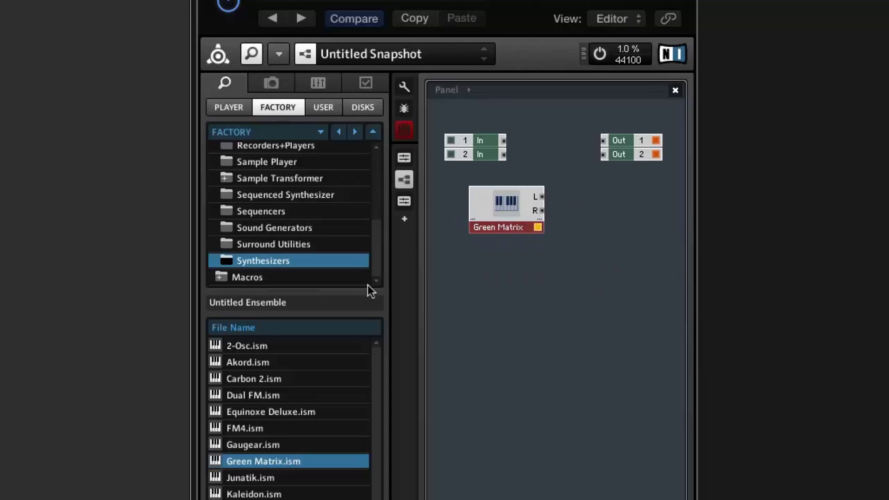
Step: Wire Green Matrix's L and R outputs to Out 1 and Out 2, and return to the instrument's panel view
{"action": "mouse_move", "coordinate": [498, 213]}
{"action": "left_click_drag", "start_coordinate": [540, 199], "coordinate": [602, 140]}
{"action": "left_click_drag", "start_coordinate": [543, 211], "coordinate": [605, 154]}
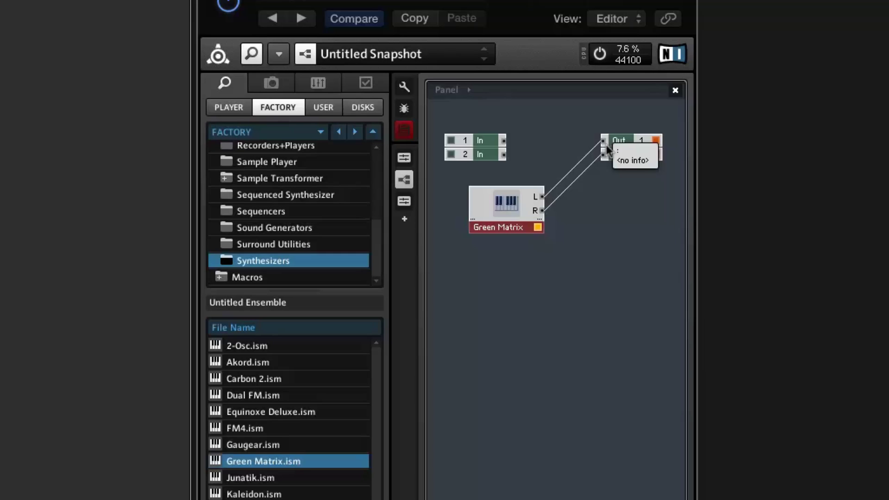
{"action": "left_click", "coordinate": [307, 54]}
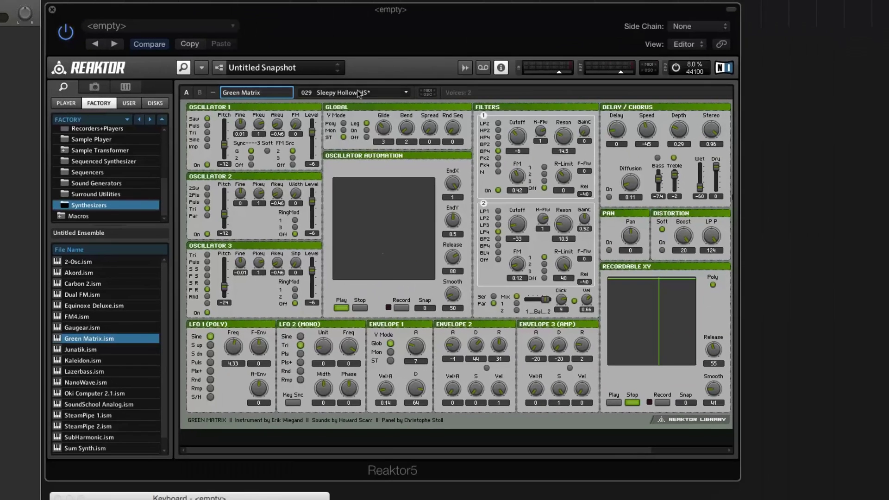
Step: Load Green Matrix's snapshot 1, Five Alive HS, and set the cutoff of filter 2 to -34
{"action": "left_click", "coordinate": [654, 91]}
{"action": "left_click", "coordinate": [371, 85]}
{"action": "left_click", "coordinate": [352, 94]}
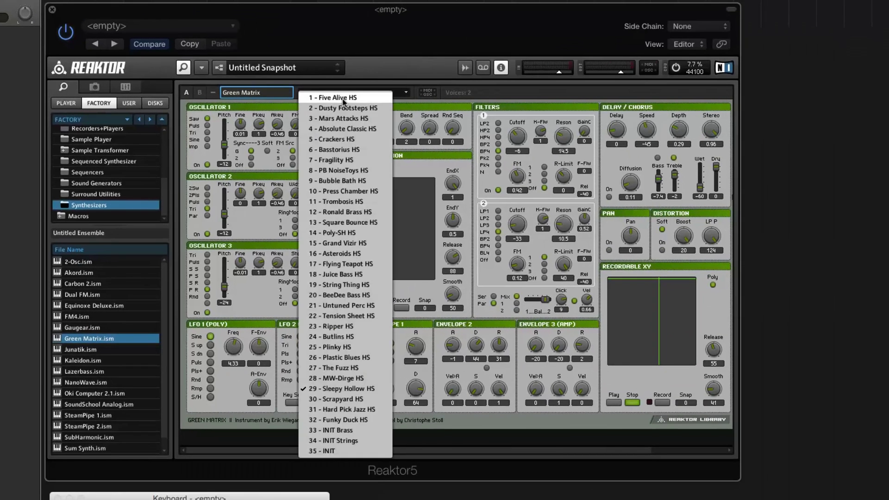
{"action": "left_click", "coordinate": [342, 97]}
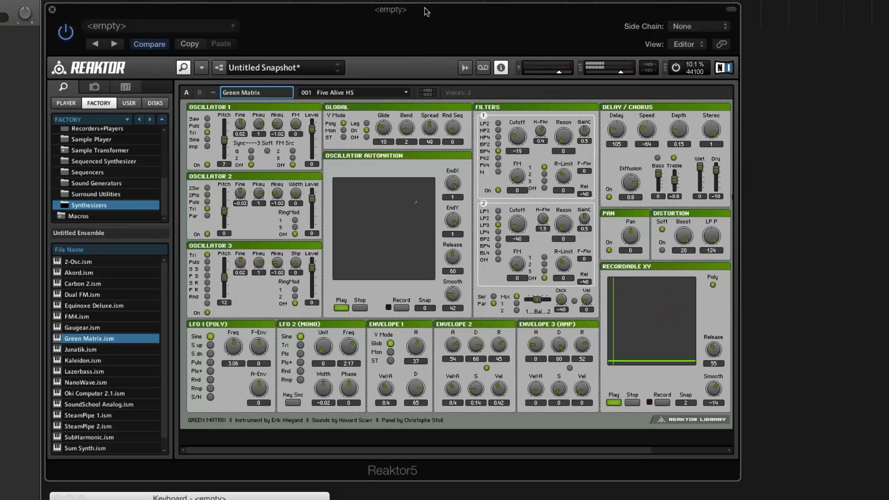
{"action": "mouse_move", "coordinate": [522, 228]}
{"action": "left_mouse_down"}
{"action": "mouse_move", "coordinate": [531, 194]}
{"action": "mouse_move", "coordinate": [531, 223]}
{"action": "left_mouse_up"}
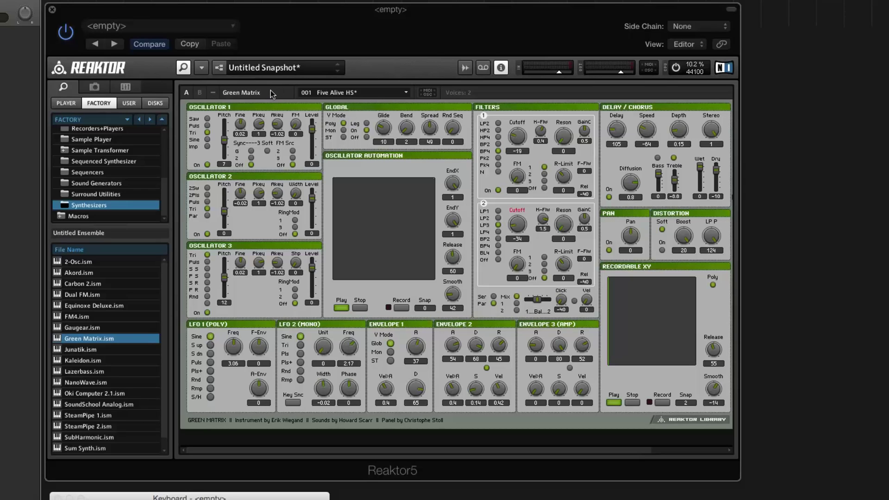
Step: Step through Green Matrix's snapshots one by one up to 10, Press Chamber HS, and load snapshot 29, Sleepy Hollow HS
{"action": "mouse_move", "coordinate": [273, 94]}
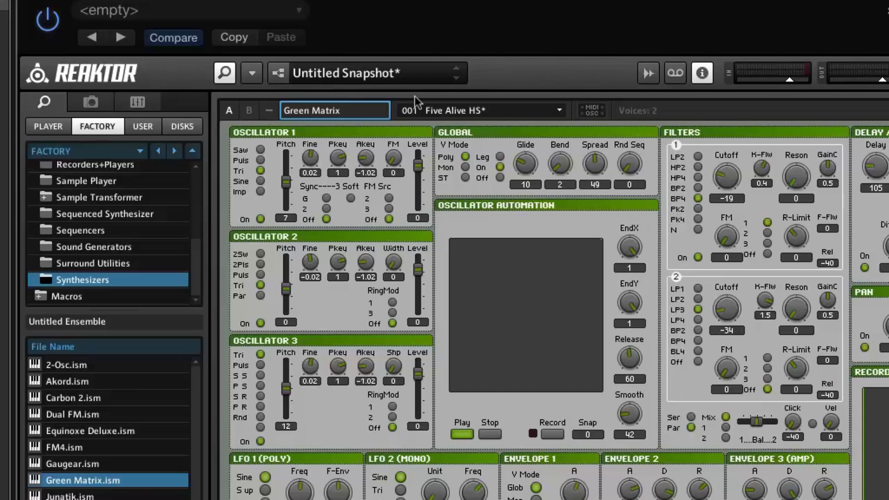
{"action": "key", "text": "Down"}
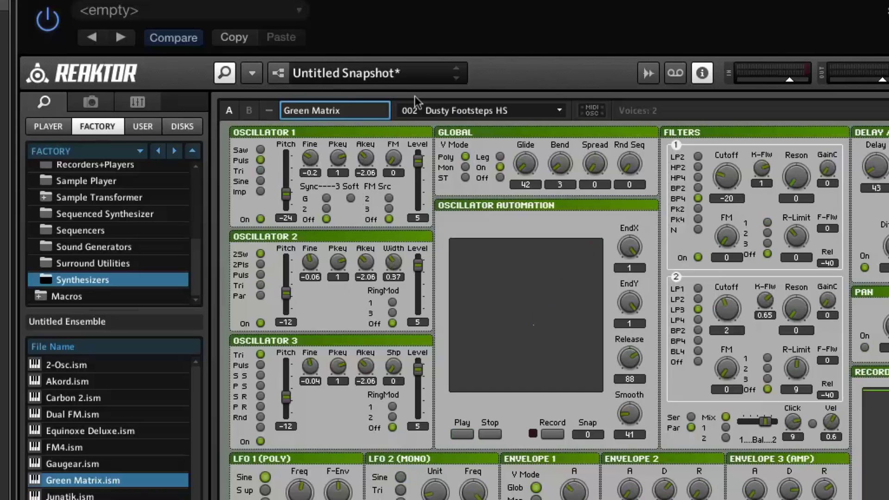
{"action": "key", "text": "Down"}
{"action": "key", "text": "Down"}
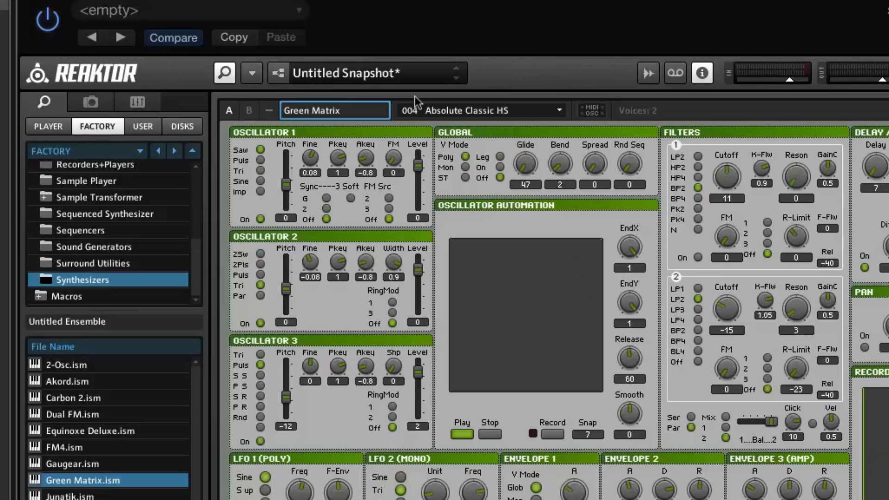
{"action": "key", "text": "Down"}
{"action": "key", "text": "Down"}
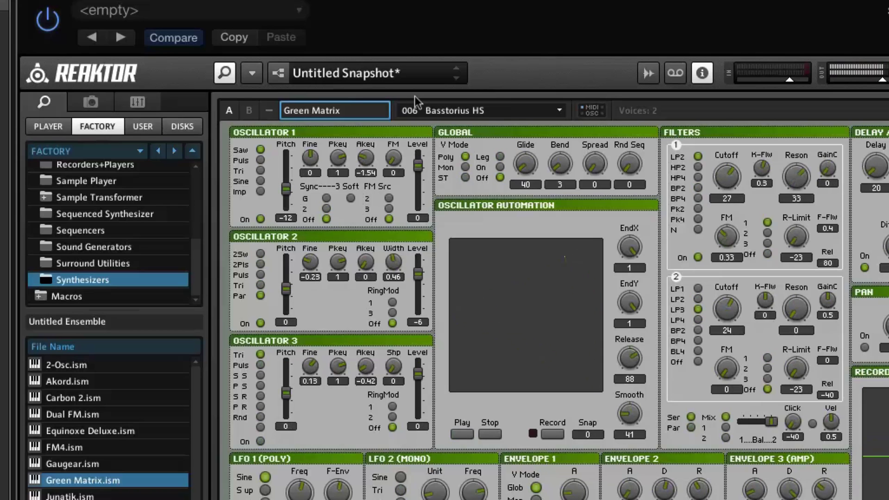
{"action": "key", "text": "Down"}
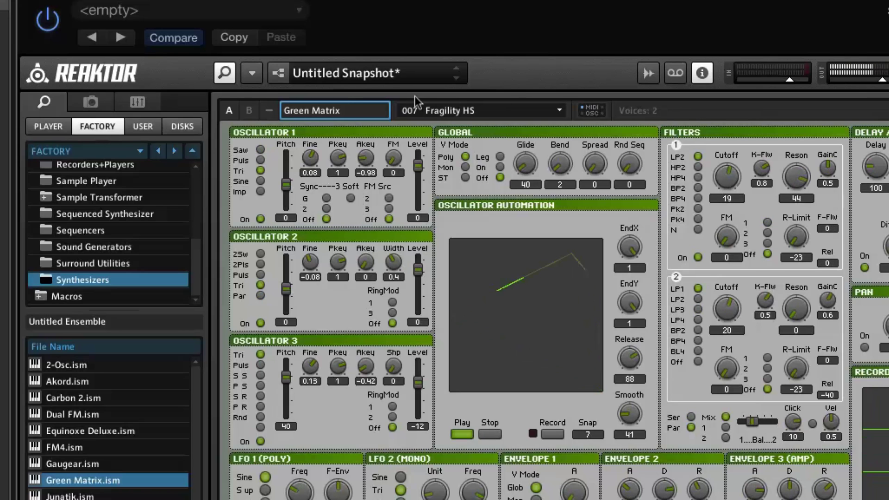
{"action": "key", "text": "Down"}
{"action": "key", "text": "Down"}
{"action": "key", "text": "Down"}
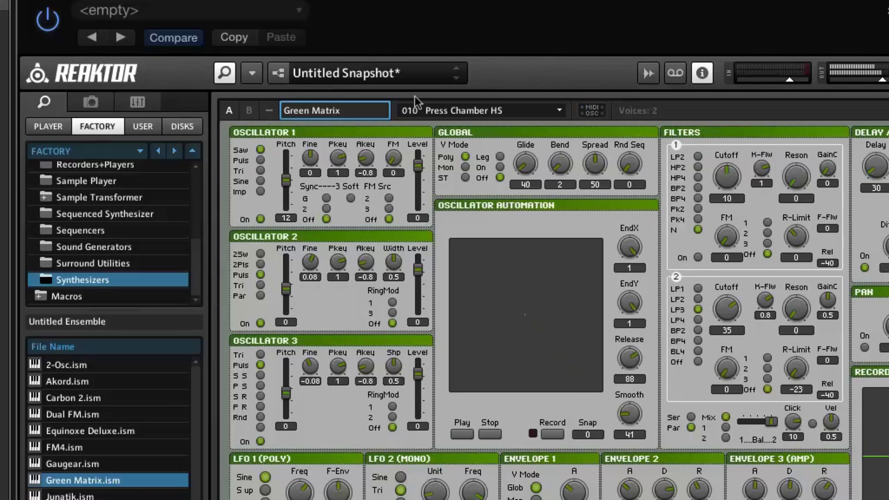
{"action": "left_click", "coordinate": [436, 107]}
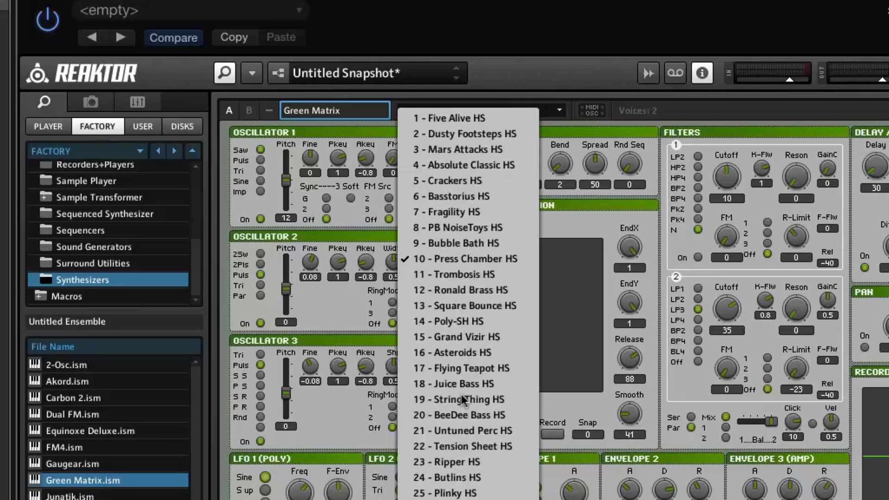
{"action": "left_click", "coordinate": [459, 498]}
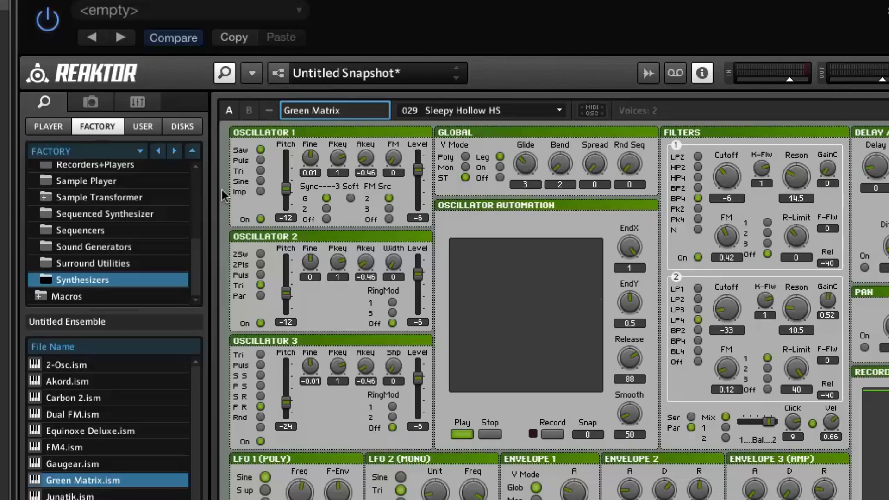
Step: Collapse the Instruments folder in the Factory library and expand the Classics folder inside Ensembles
{"action": "left_click_drag", "start_coordinate": [198, 258], "coordinate": [199, 189]}
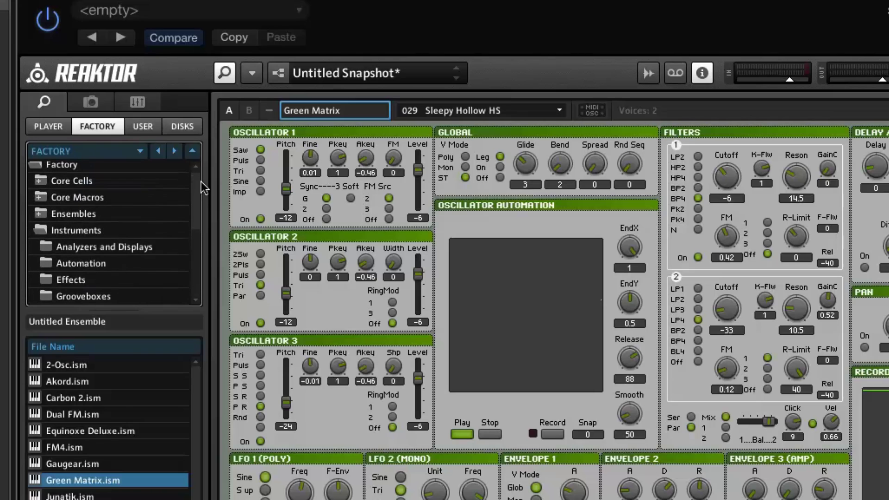
{"action": "left_click", "coordinate": [41, 236]}
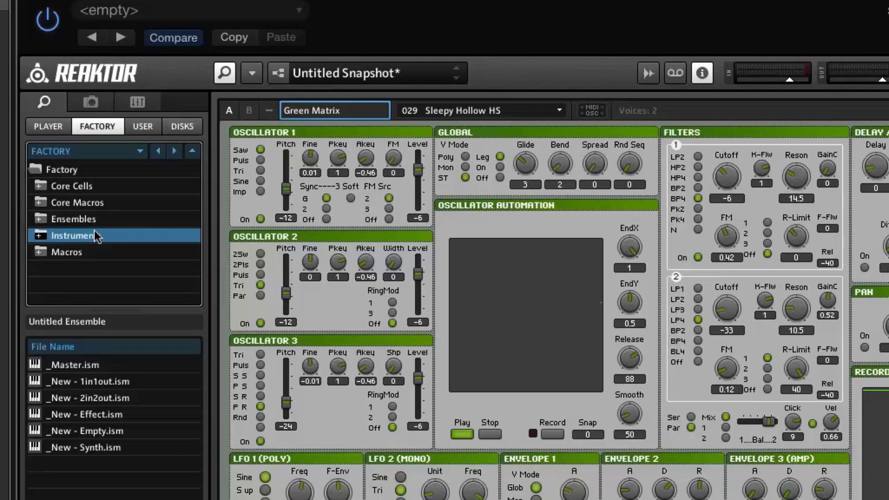
{"action": "left_click", "coordinate": [68, 221]}
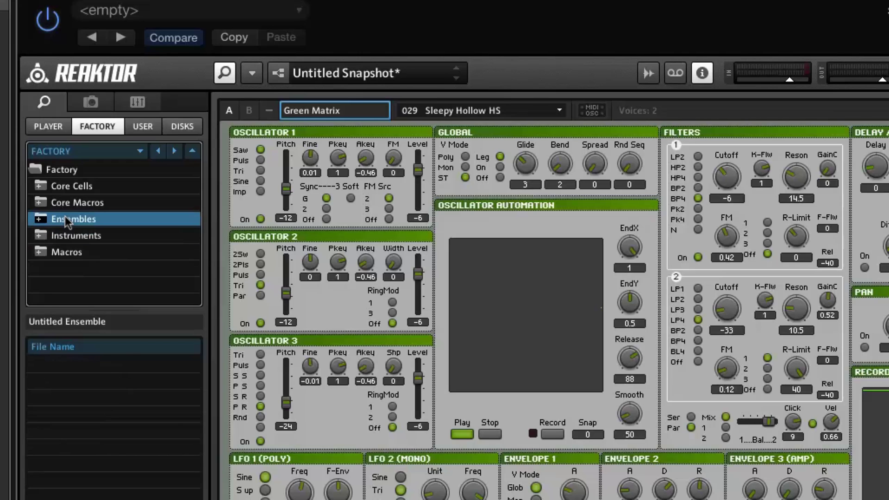
{"action": "left_click", "coordinate": [41, 219]}
{"action": "left_click", "coordinate": [45, 237]}
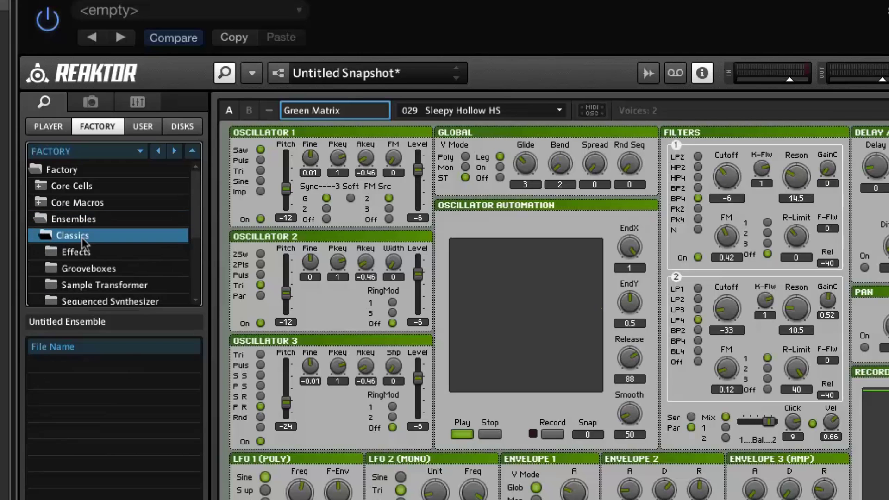
Step: Load Green Matrix.ens from the Classics Synthesizer folder without saving the changes to the untitled ensemble
{"action": "scroll", "coordinate": [90, 260], "scroll_direction": "down", "scroll_amount": 2}
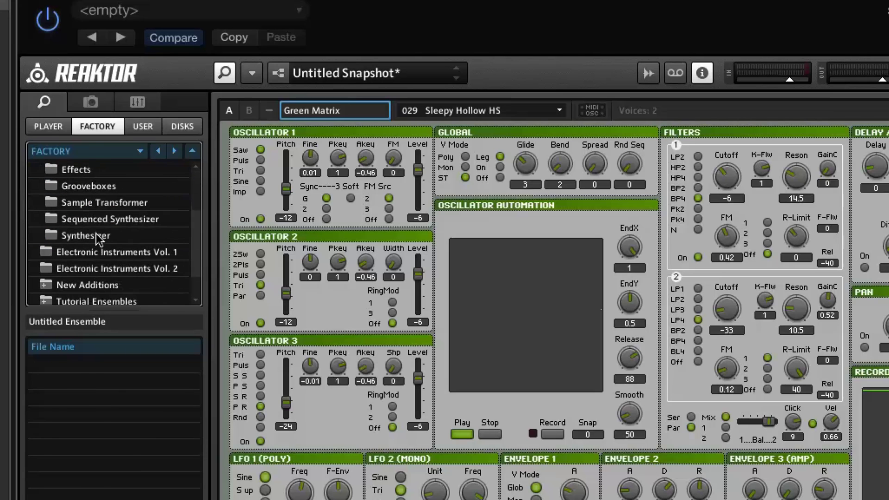
{"action": "left_click", "coordinate": [95, 234]}
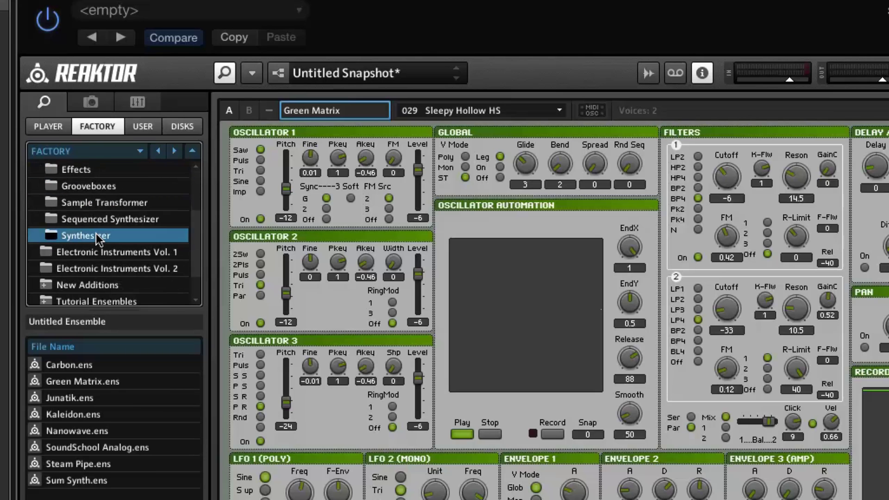
{"action": "double_click", "coordinate": [86, 382]}
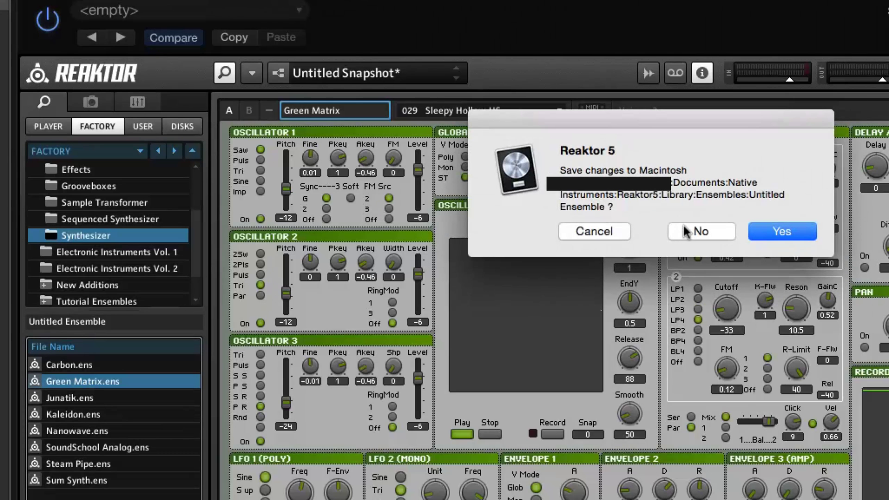
{"action": "left_click", "coordinate": [685, 230]}
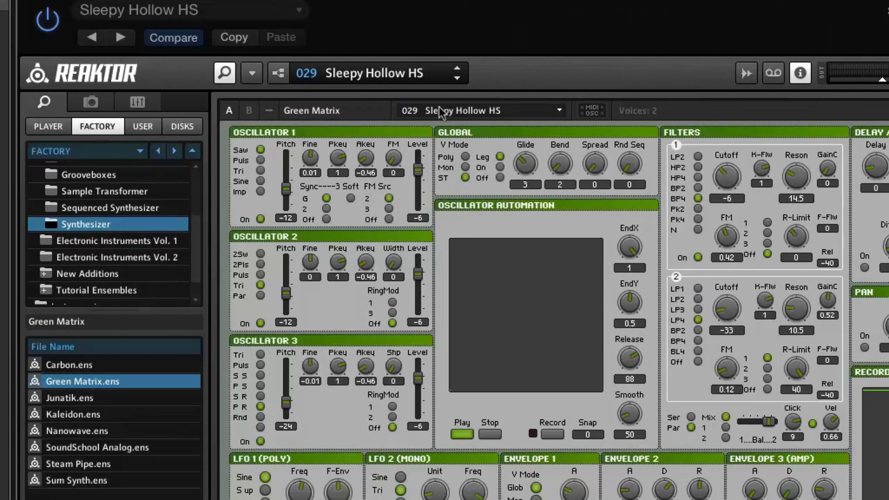
Step: Show the Green Matrix ensemble's structure in edit mode and move the Green Matrix instrument farther away from the outputs
{"action": "left_click", "coordinate": [277, 75]}
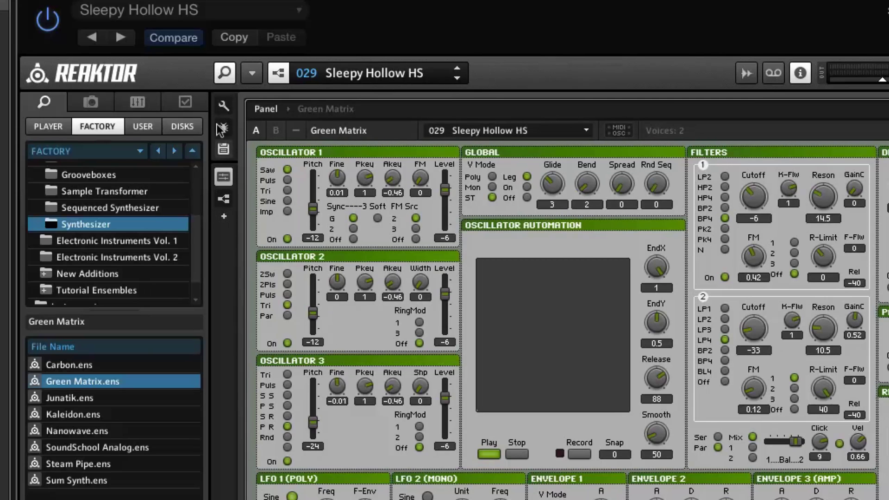
{"action": "left_click", "coordinate": [224, 201]}
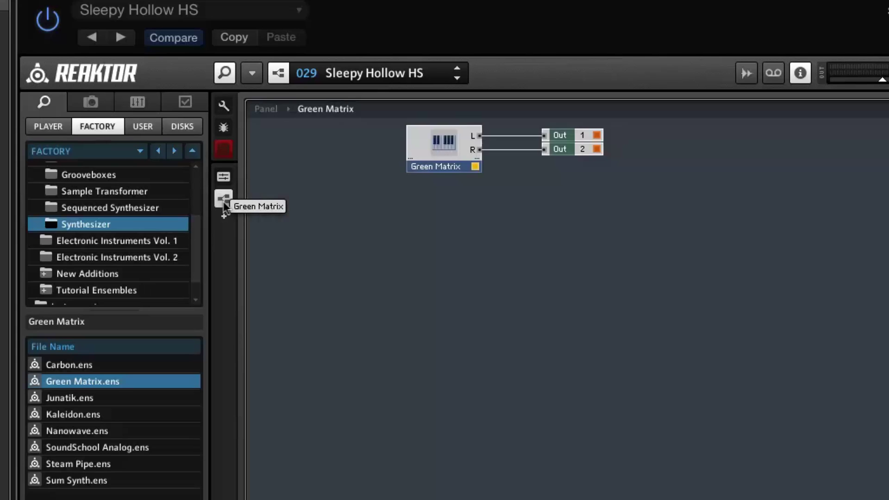
{"action": "left_click_drag", "start_coordinate": [430, 166], "coordinate": [340, 171]}
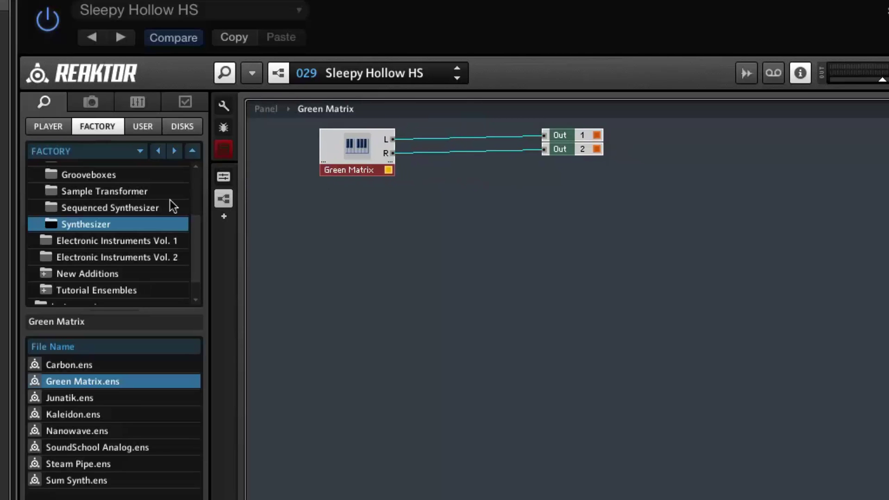
Step: Collapse the Classics and Ensembles folders in the Factory library
{"action": "scroll", "coordinate": [172, 206], "scroll_direction": "up", "scroll_amount": 3}
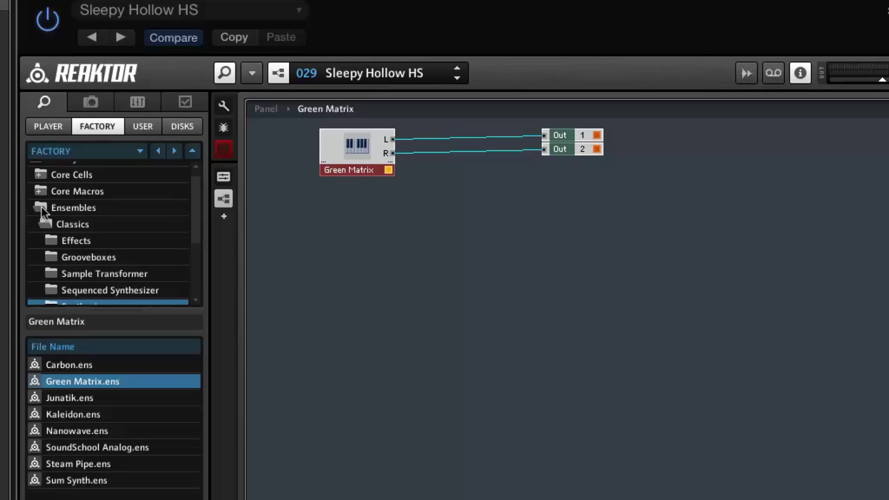
{"action": "left_click", "coordinate": [44, 222]}
{"action": "left_click", "coordinate": [45, 222]}
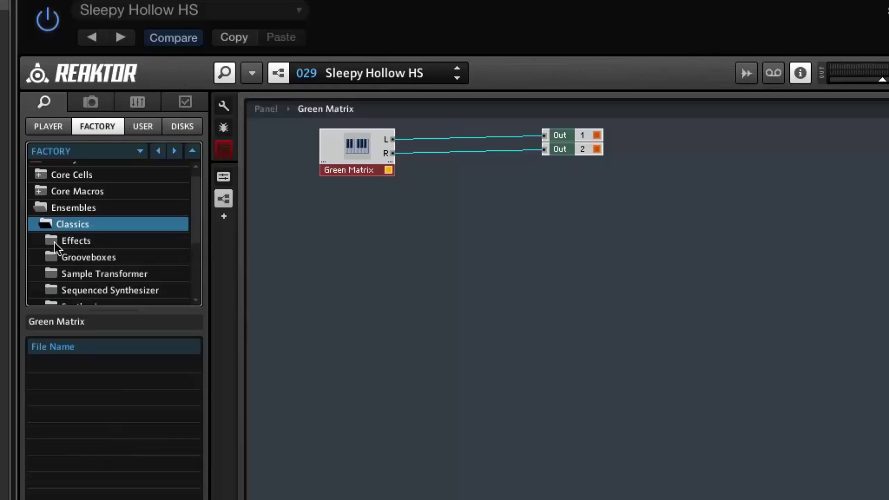
{"action": "left_click", "coordinate": [45, 224]}
{"action": "left_click", "coordinate": [36, 208]}
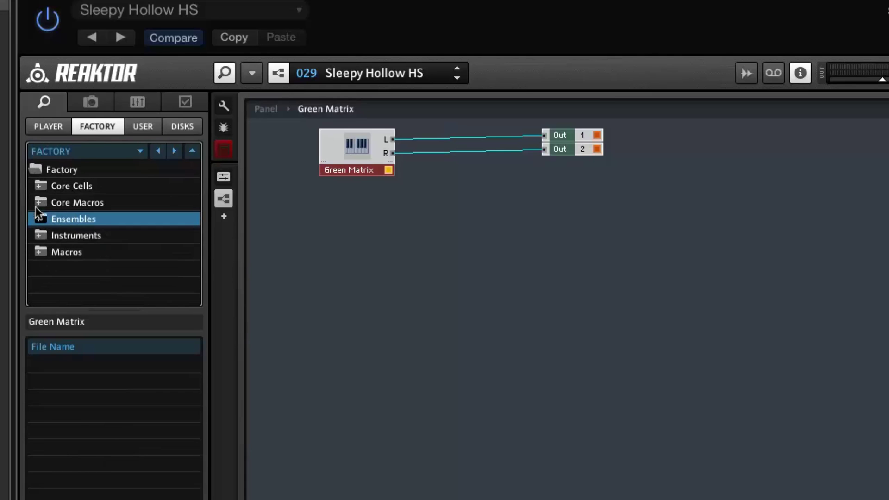
Step: Expand the Instruments folder in the Factory library and open its Effects folder
{"action": "left_click", "coordinate": [42, 236]}
{"action": "scroll", "coordinate": [43, 236], "scroll_direction": "down", "scroll_amount": 5}
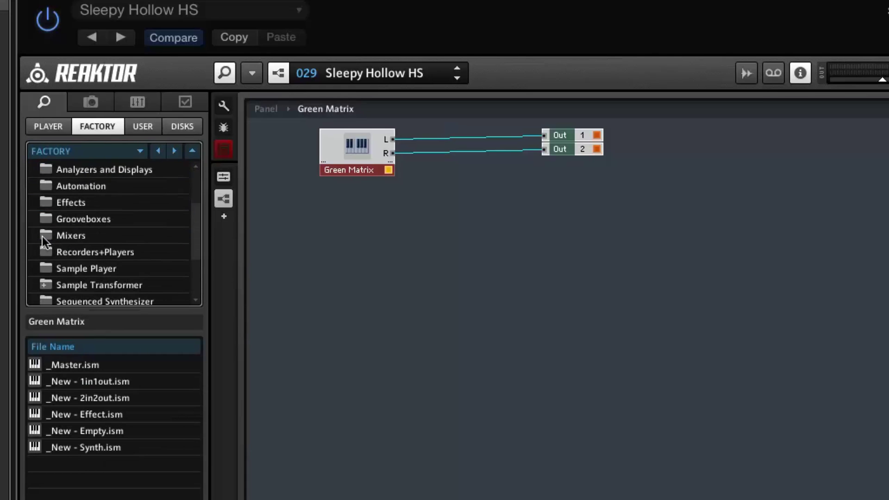
{"action": "scroll", "coordinate": [43, 236], "scroll_direction": "up", "scroll_amount": 1}
{"action": "left_click", "coordinate": [43, 221]}
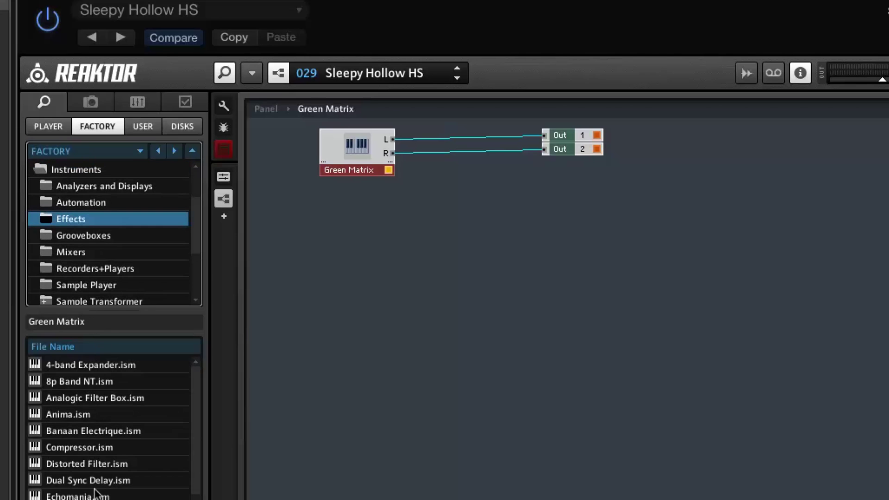
Step: Add the effect Banaan Electrique.ism to the structure and place it below the wires between Green Matrix and the outputs
{"action": "scroll", "coordinate": [95, 494], "scroll_direction": "down", "scroll_amount": 4}
{"action": "scroll", "coordinate": [95, 494], "scroll_direction": "up", "scroll_amount": 3}
{"action": "scroll", "coordinate": [95, 494], "scroll_direction": "up", "scroll_amount": 1}
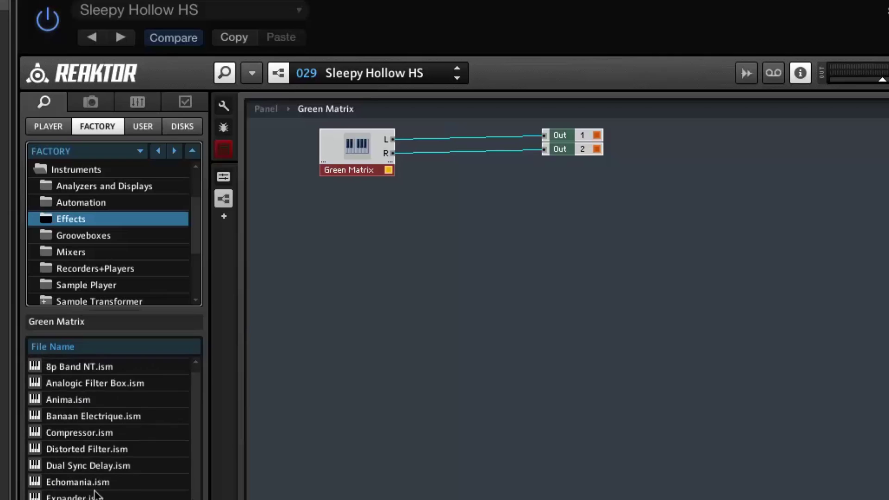
{"action": "scroll", "coordinate": [96, 495], "scroll_direction": "down", "scroll_amount": 5}
{"action": "scroll", "coordinate": [95, 495], "scroll_direction": "up", "scroll_amount": 2}
{"action": "scroll", "coordinate": [95, 494], "scroll_direction": "up", "scroll_amount": 4}
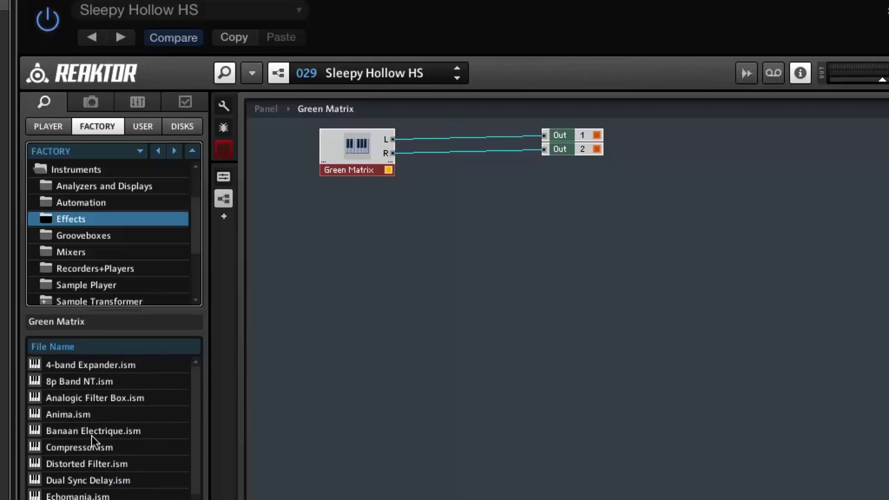
{"action": "left_click_drag", "start_coordinate": [91, 435], "coordinate": [415, 298]}
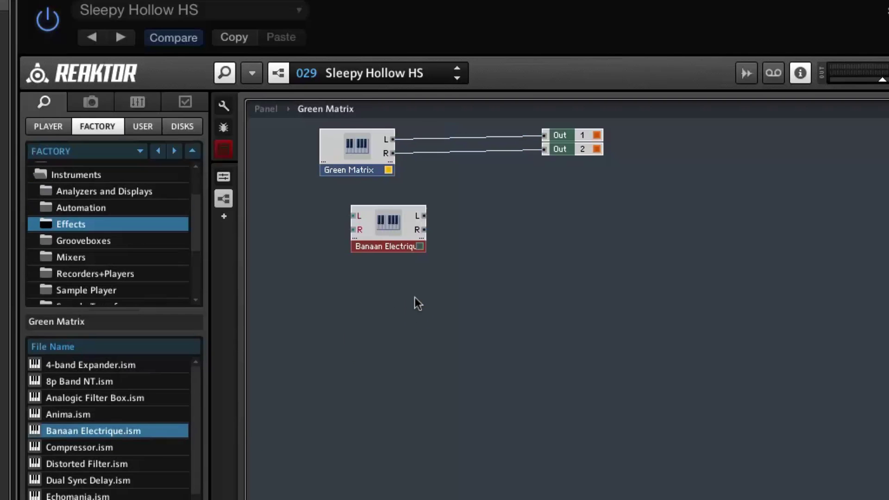
{"action": "left_click_drag", "start_coordinate": [386, 242], "coordinate": [476, 226]}
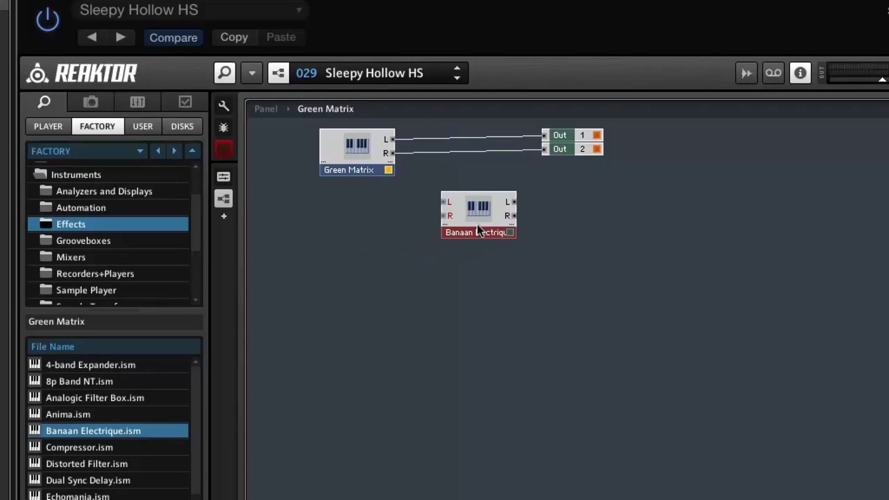
Step: Delete the left and right wires between Green Matrix and outputs 1 and 2
{"action": "left_click", "coordinate": [419, 139]}
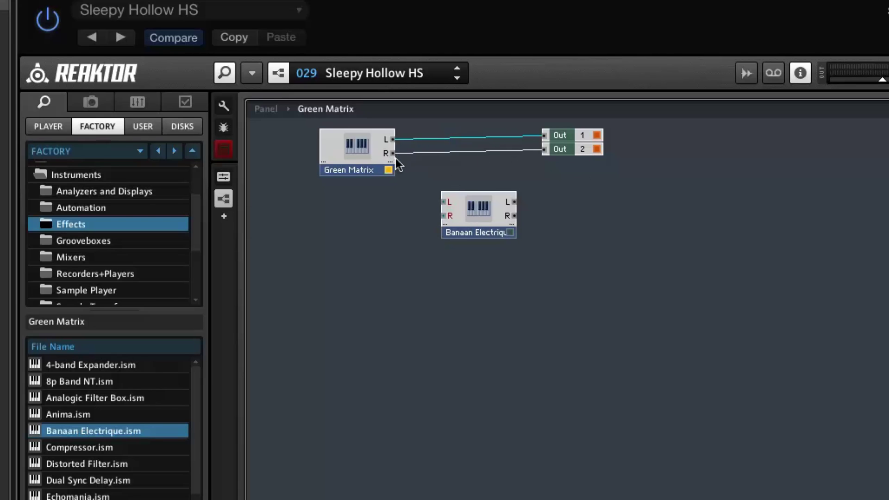
{"action": "right_click", "coordinate": [402, 138]}
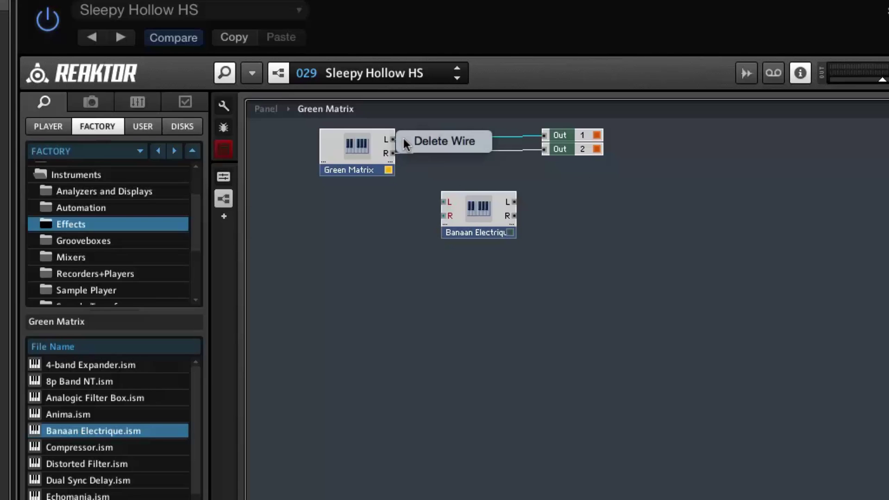
{"action": "left_click", "coordinate": [418, 138]}
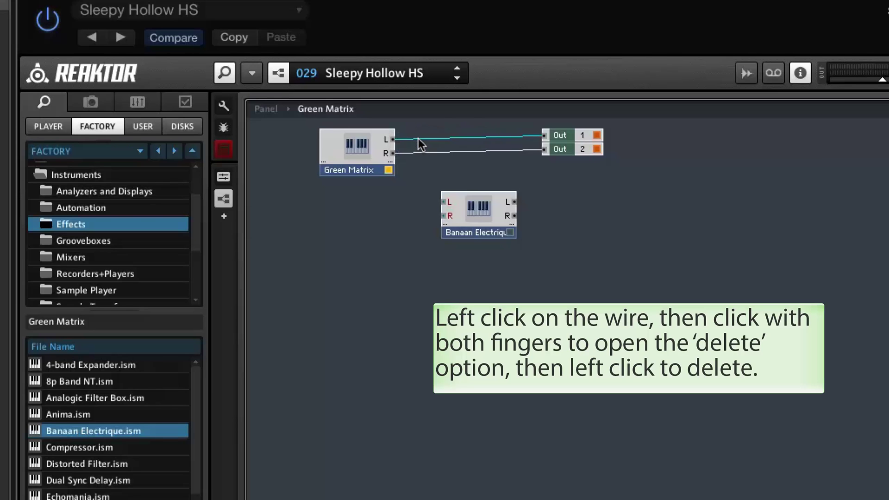
{"action": "left_click", "coordinate": [409, 153]}
{"action": "right_click", "coordinate": [409, 154]}
{"action": "left_click", "coordinate": [433, 157]}
Step: Place Banaan Electrique between Green Matrix and the outputs, and wire both stereo channels through it to Out 1 and 2
{"action": "left_click_drag", "start_coordinate": [476, 206], "coordinate": [462, 144]}
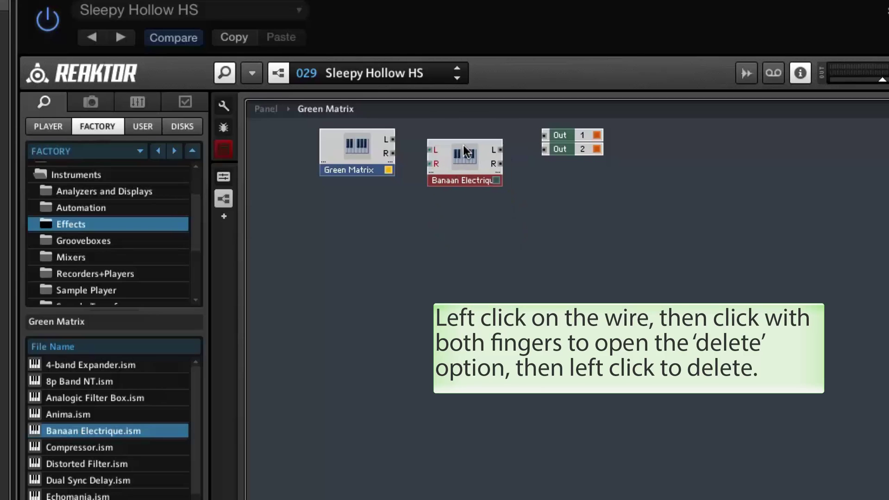
{"action": "left_click_drag", "start_coordinate": [392, 139], "coordinate": [430, 153]}
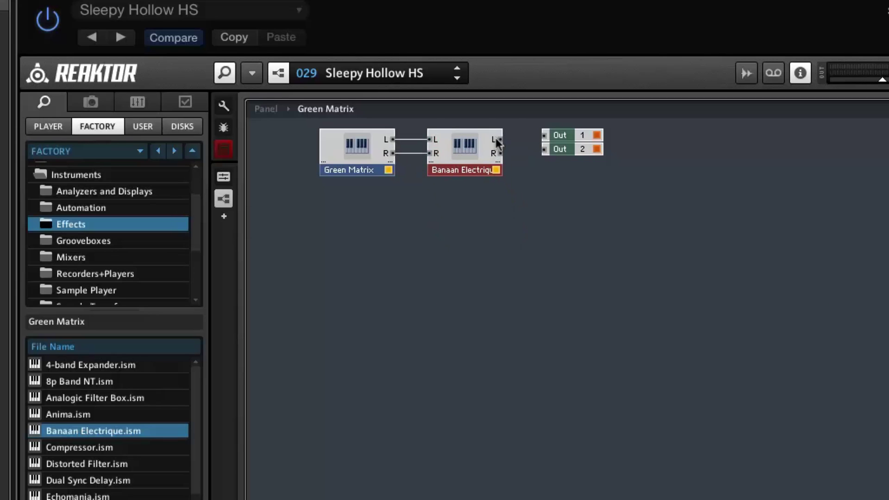
{"action": "left_click_drag", "start_coordinate": [545, 137], "coordinate": [544, 135]}
{"action": "left_click_drag", "start_coordinate": [499, 154], "coordinate": [545, 149]}
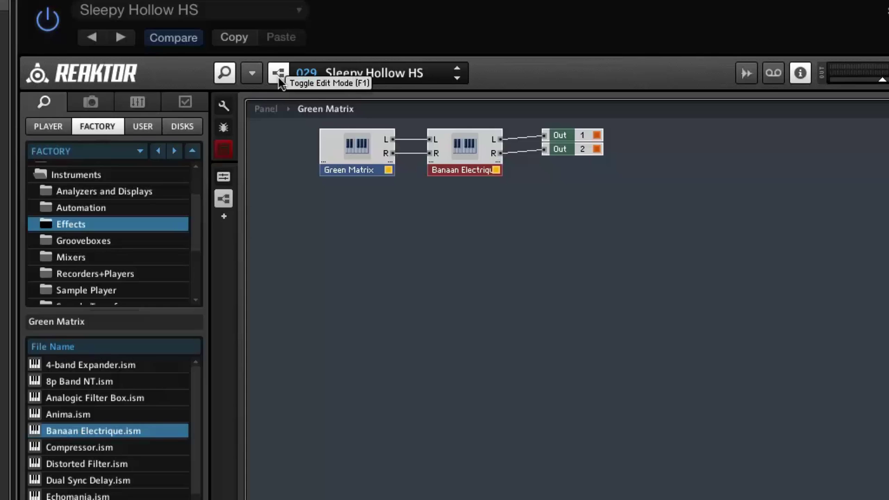
Step: Leave edit mode to show the instrument panels and load Banaan Electrique's snapshot 4, Chorus Reverb
{"action": "left_click", "coordinate": [279, 75]}
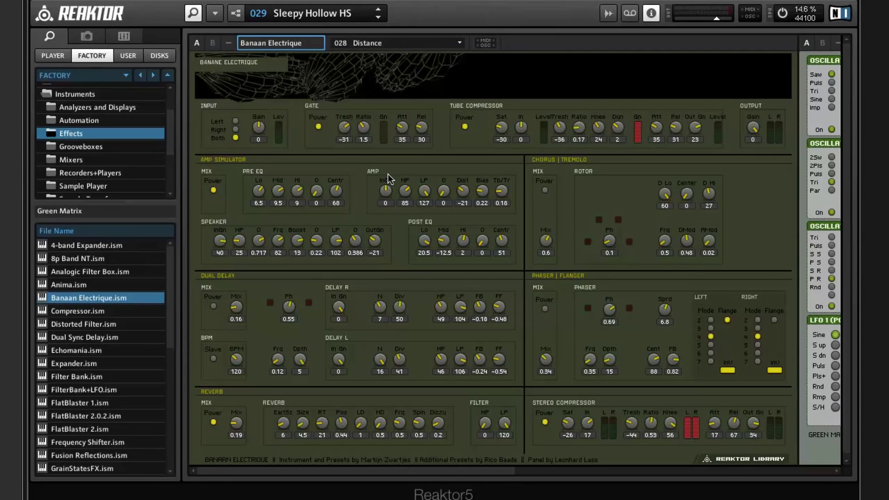
{"action": "scroll", "coordinate": [388, 173], "scroll_direction": "right", "scroll_amount": 10}
{"action": "scroll", "coordinate": [391, 179], "scroll_direction": "right", "scroll_amount": 10}
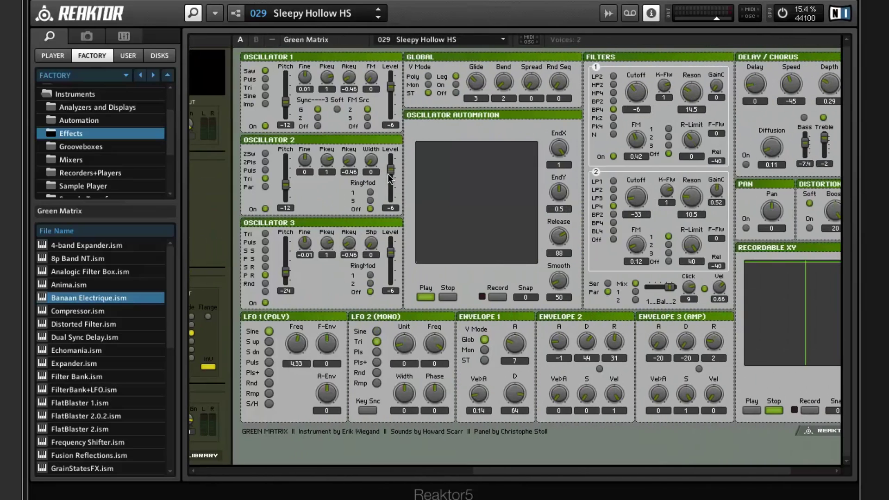
{"action": "scroll", "coordinate": [387, 174], "scroll_direction": "left", "scroll_amount": 20}
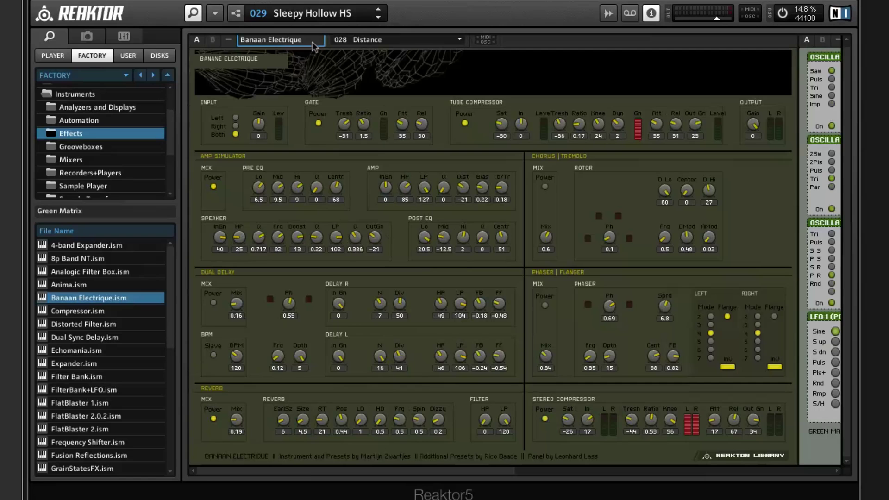
{"action": "left_click", "coordinate": [357, 41]}
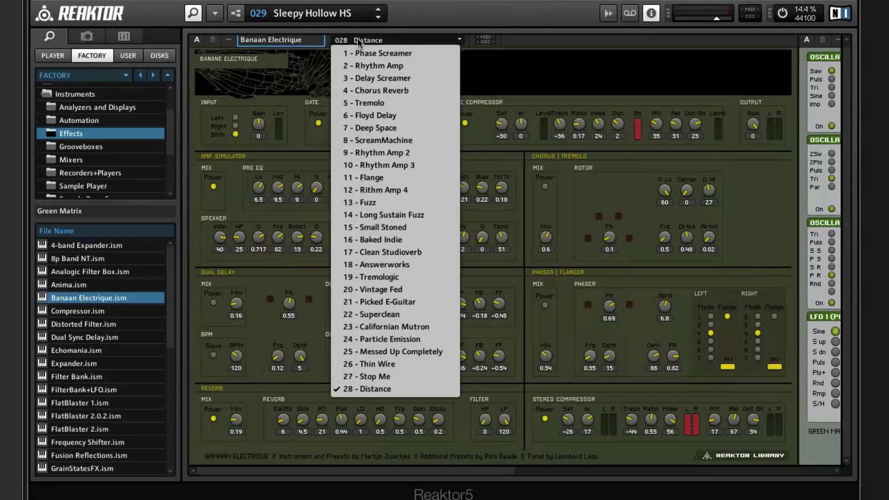
{"action": "left_click", "coordinate": [358, 91]}
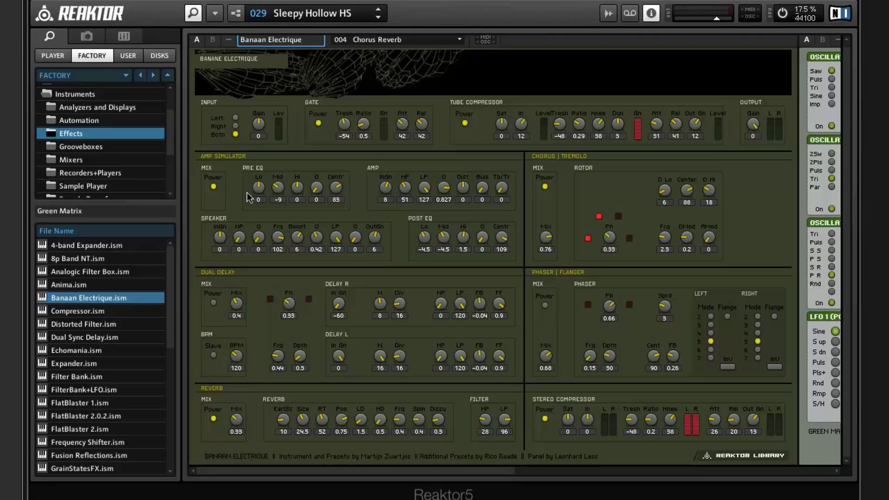
Step: Reopen the ensemble's structure in edit mode
{"action": "left_click", "coordinate": [236, 14]}
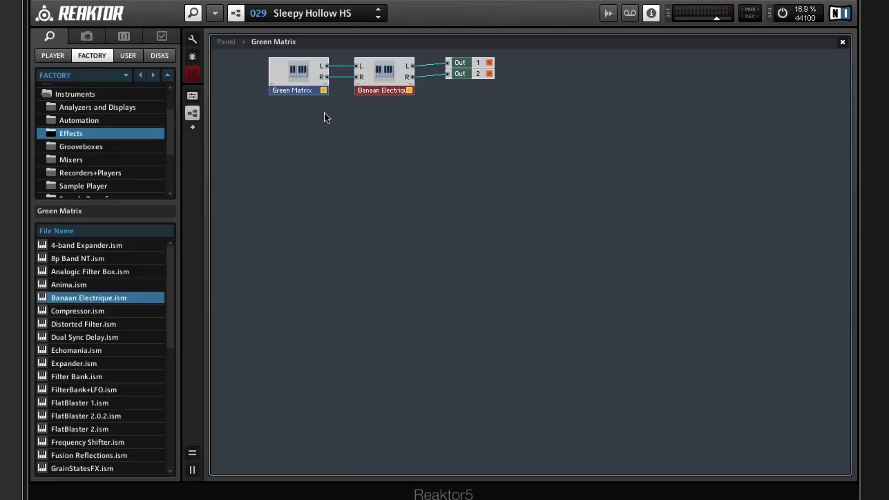